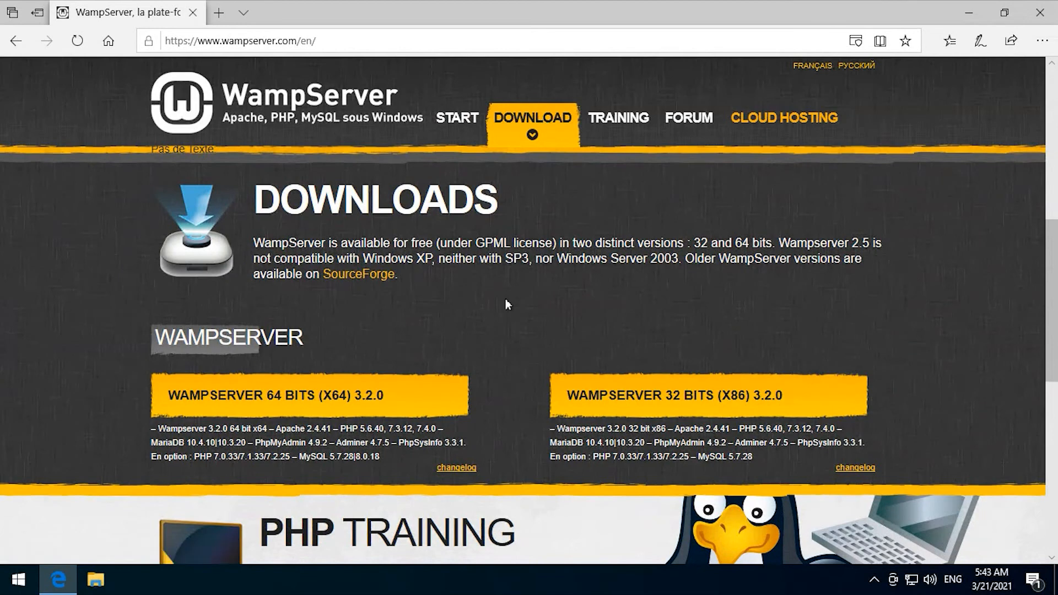
Request the WampServer 64 bits (x64) 3.2.0 download and skip the registration form by choosing the direct download.
left_click(399, 400)
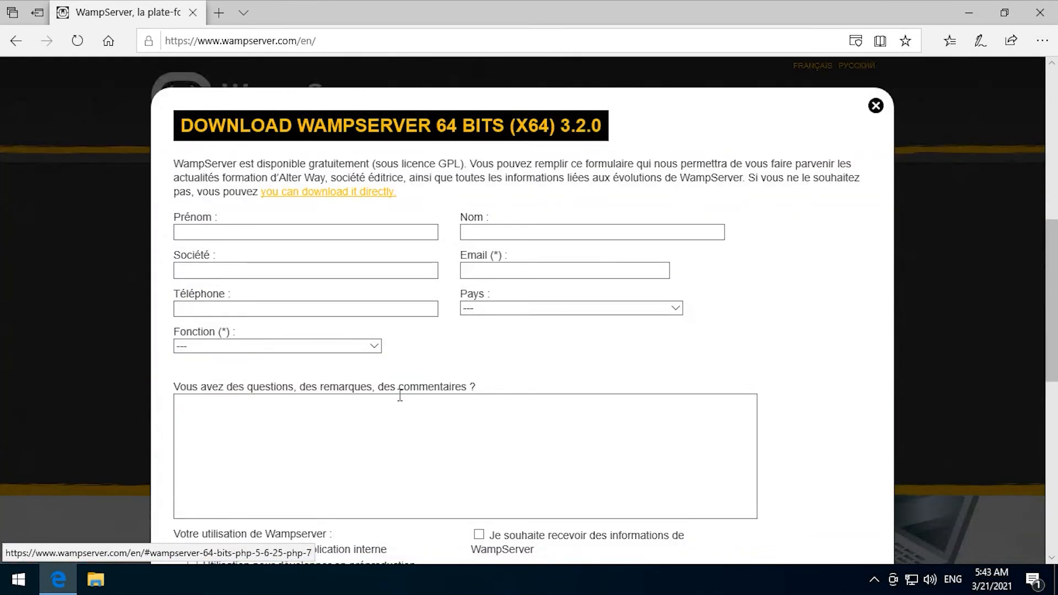
scroll(400, 395, "down", 6)
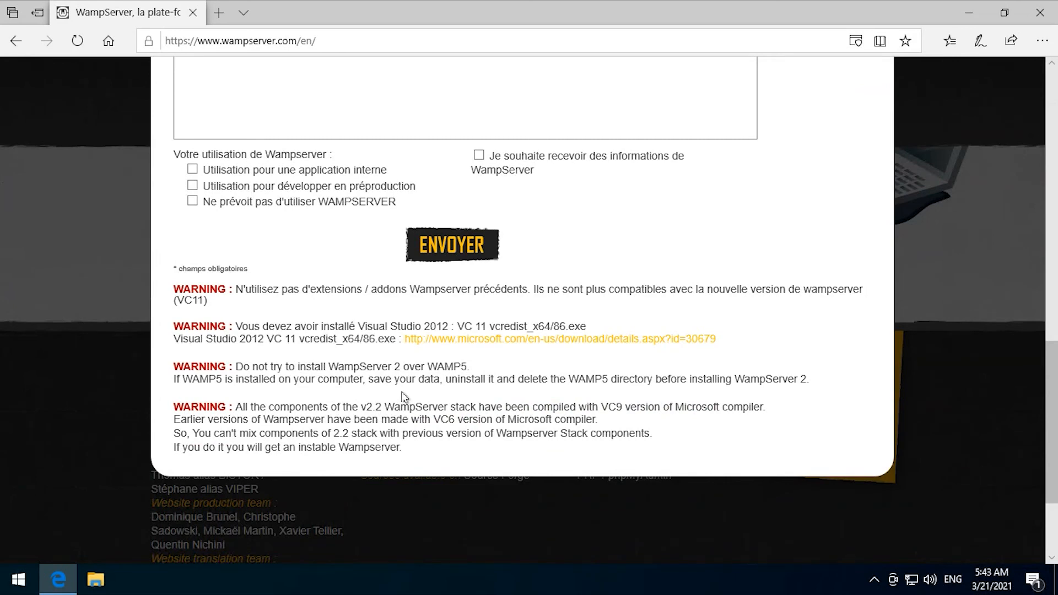
scroll(402, 395, "up", 6)
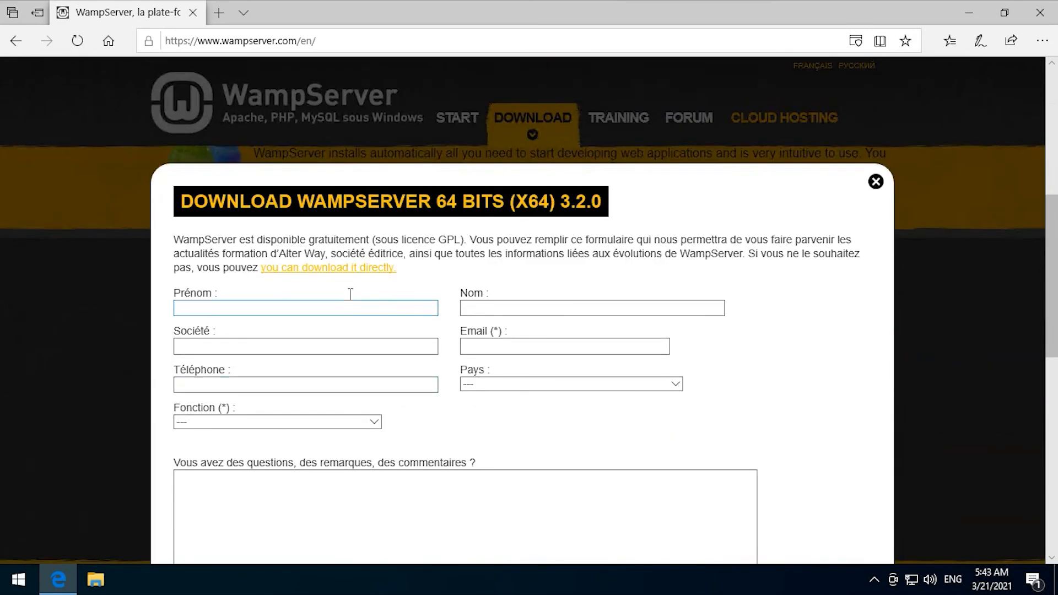
left_click(346, 268)
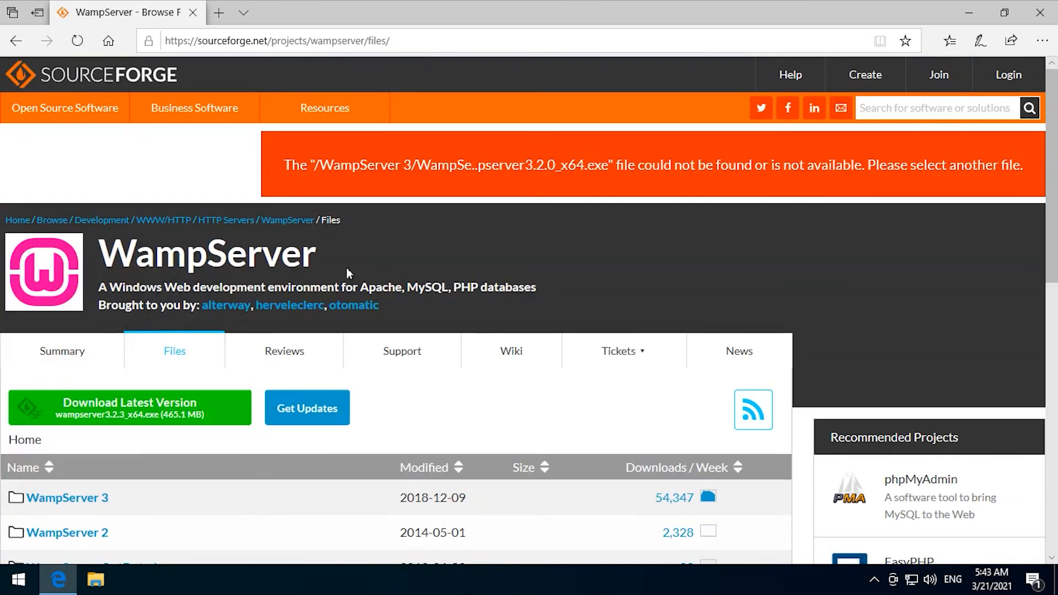
Browse the SourceForge project files to the WampServer 3.0.0 folder inside WampServer 3.
scroll(347, 269, "down", 3)
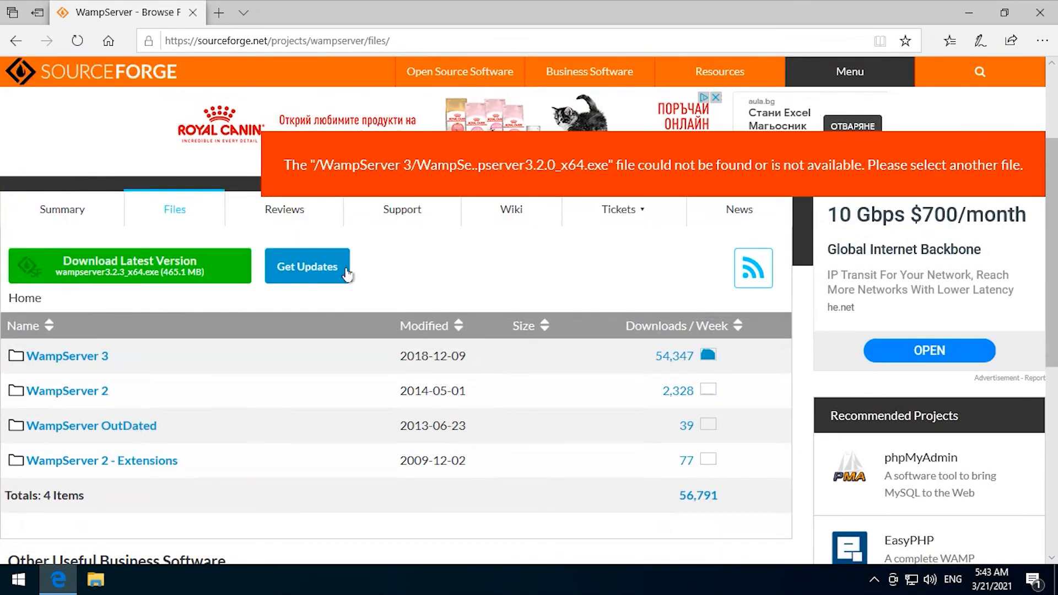
left_click(93, 363)
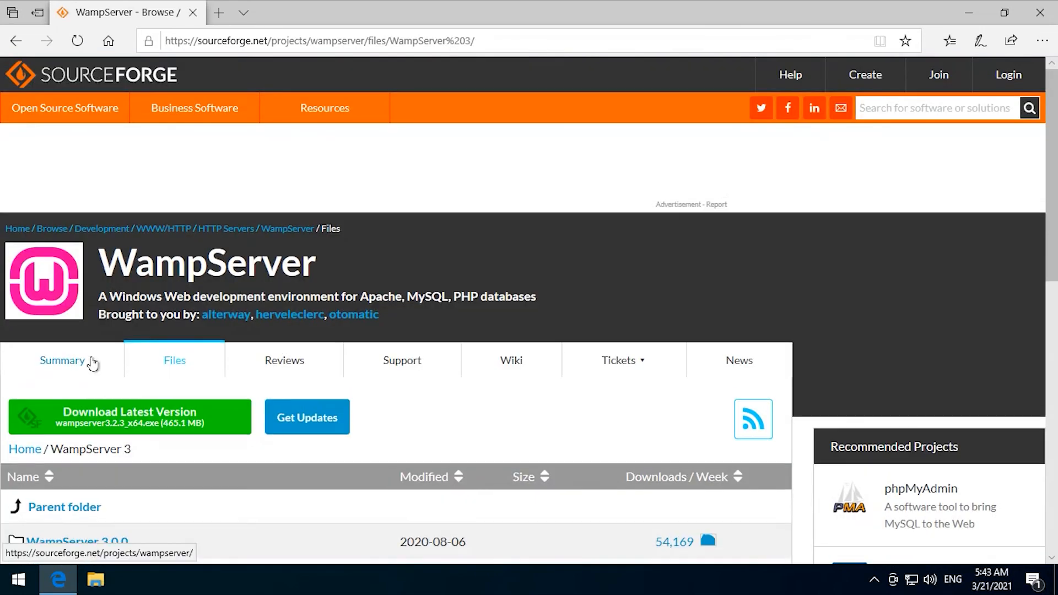
scroll(132, 357, "down", 3)
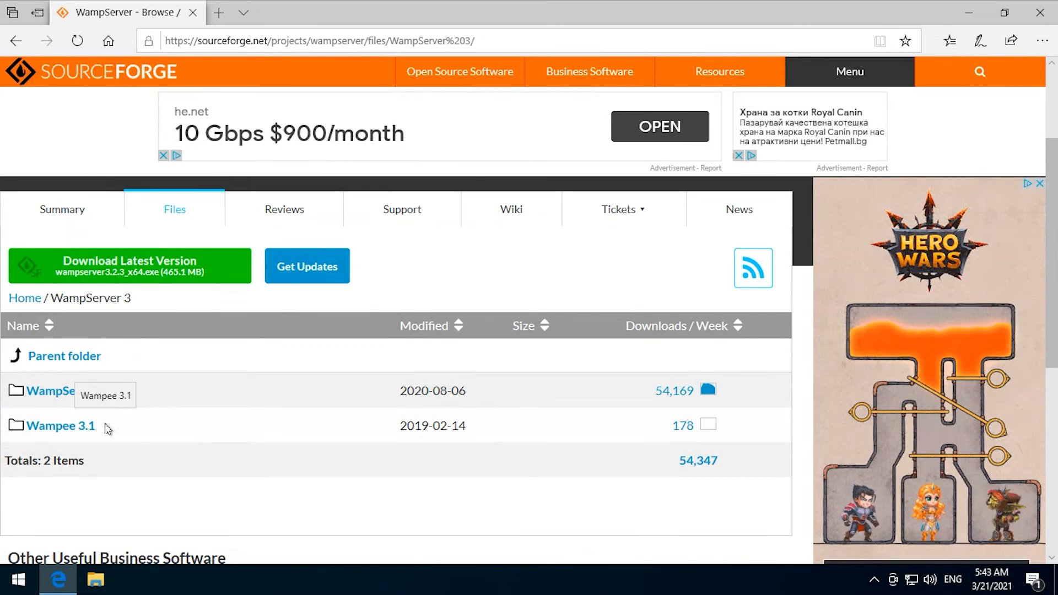
left_click(49, 390)
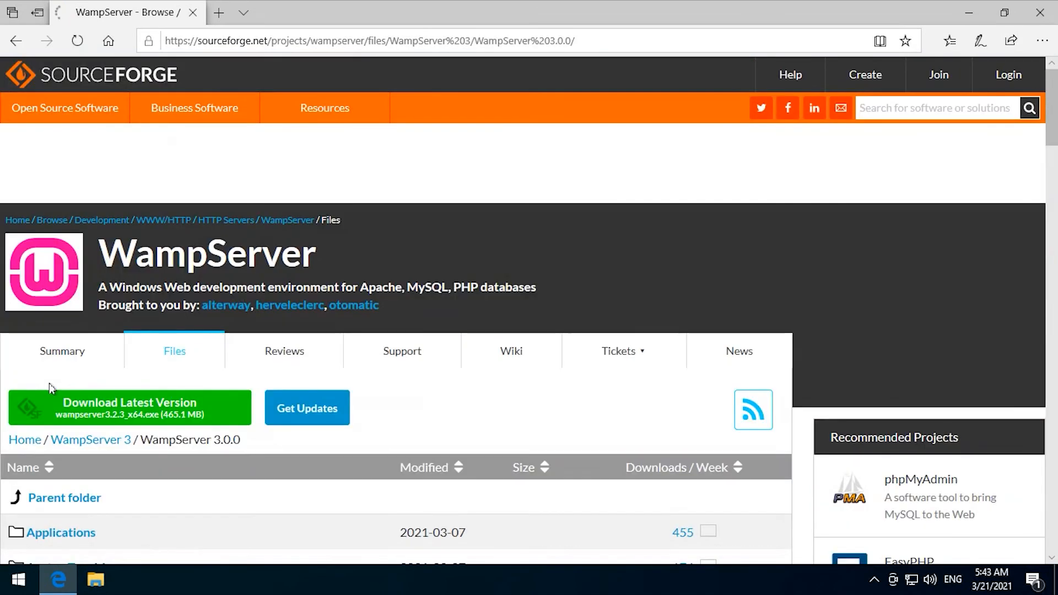
Download the 64-bit installer wampserver3.2.3_x64.exe and save it to the computer.
scroll(106, 381, "down", 5)
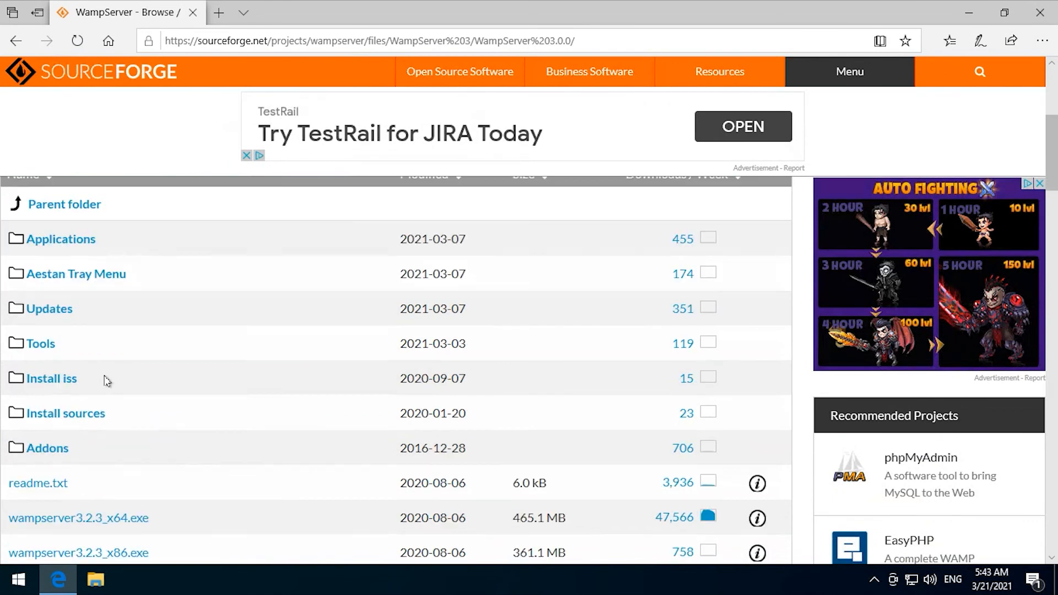
scroll(106, 380, "down", 1)
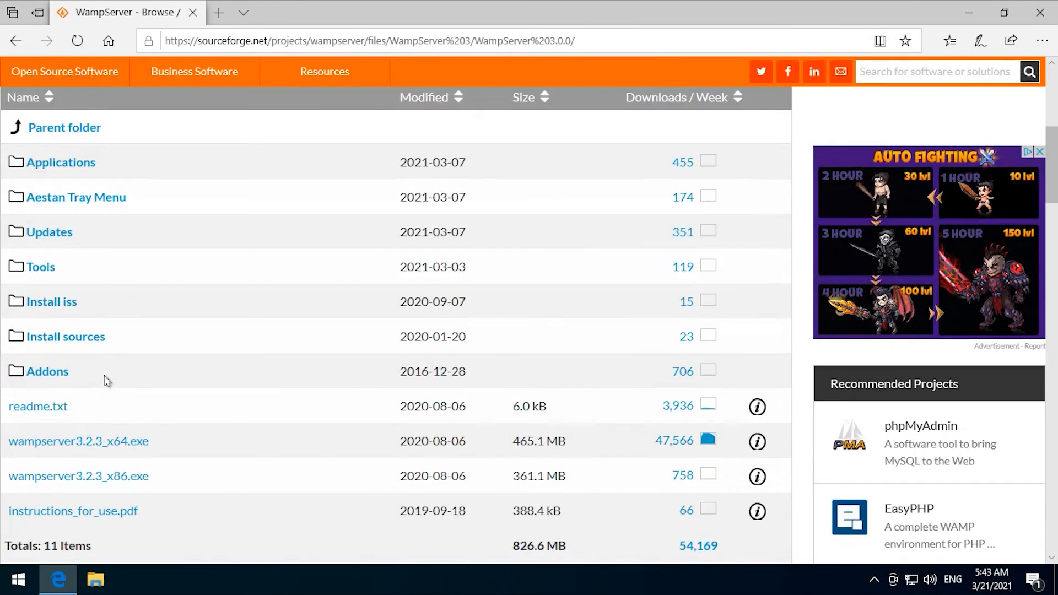
left_click(113, 444)
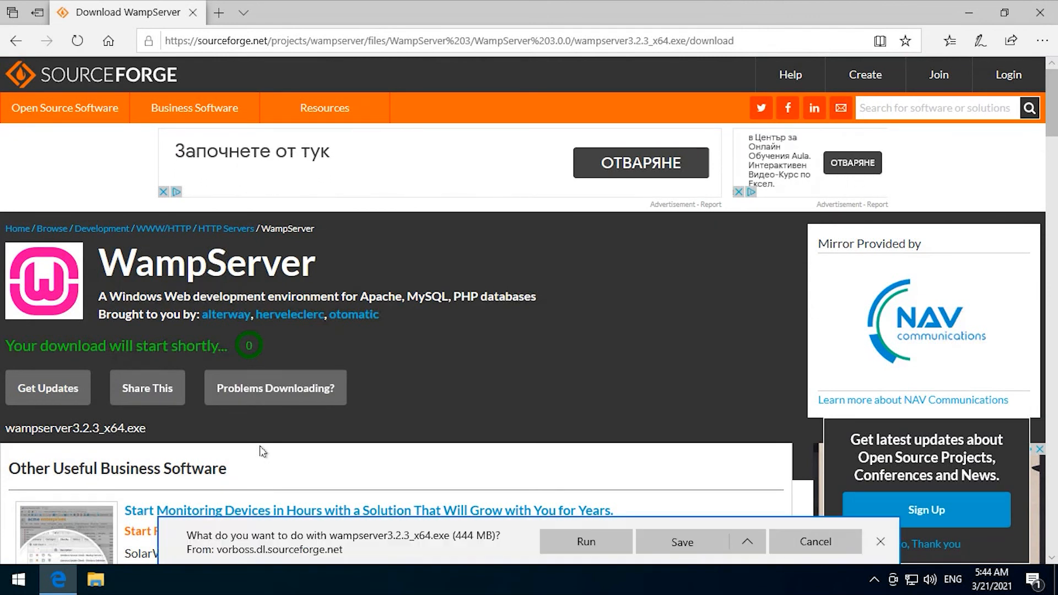
left_click(676, 540)
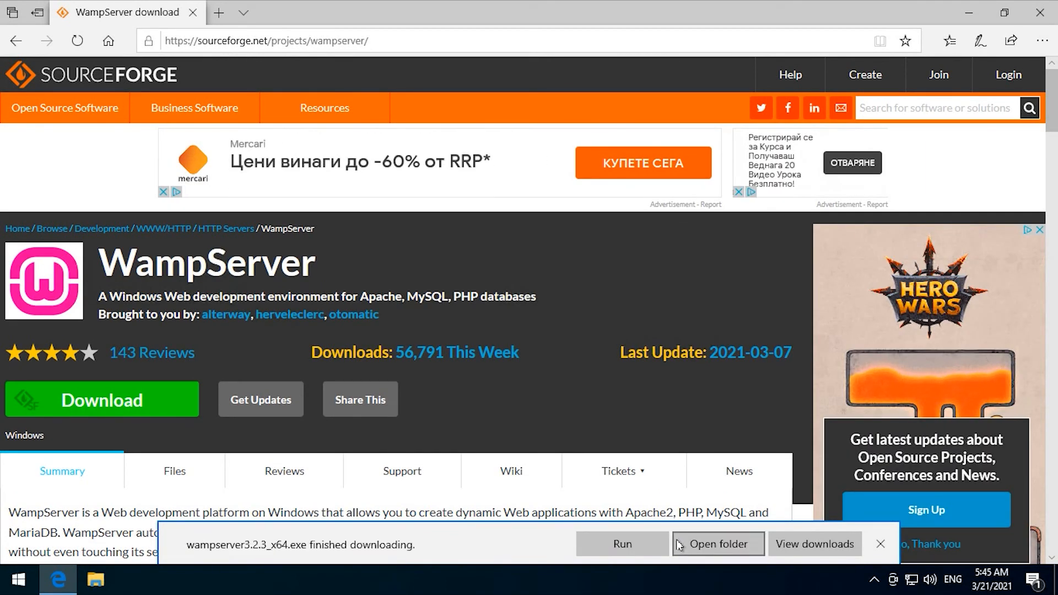
Run the downloaded WampServer installer, close the browser, allow the system changes and choose English as the setup language.
left_click(629, 539)
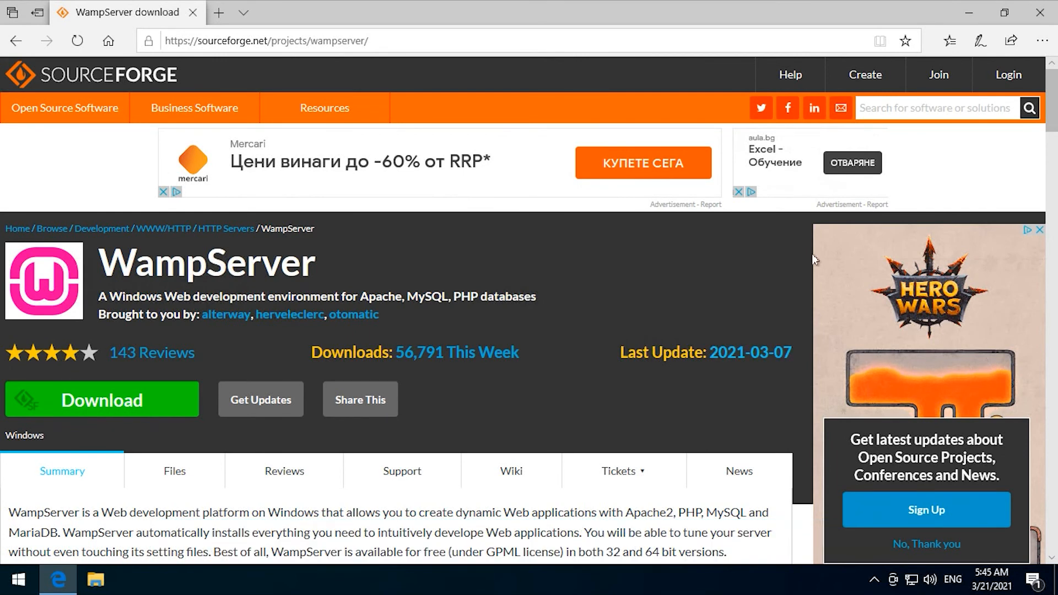
left_click(1022, 19)
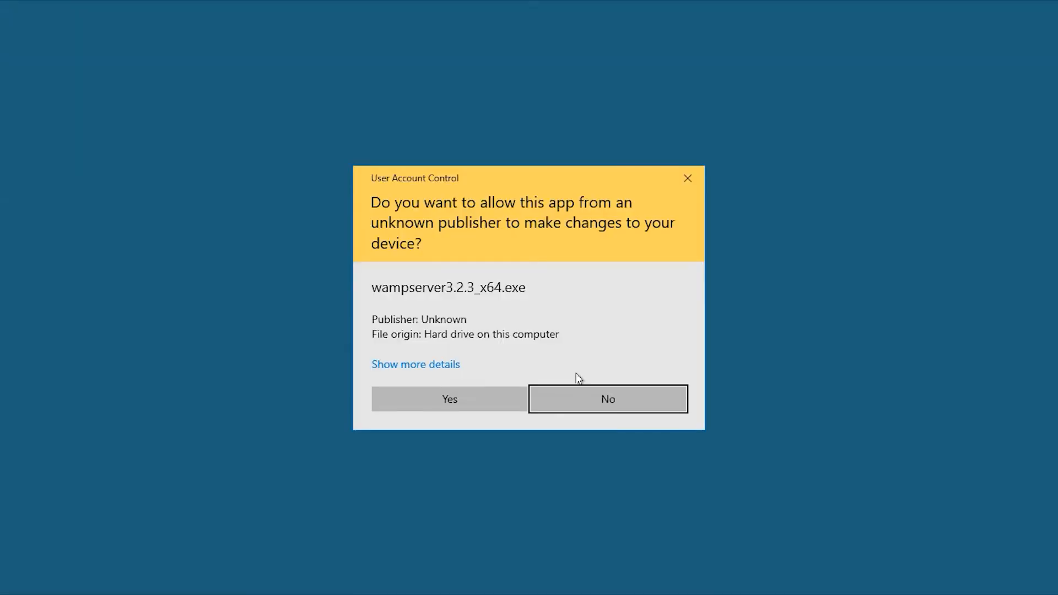
left_click(499, 398)
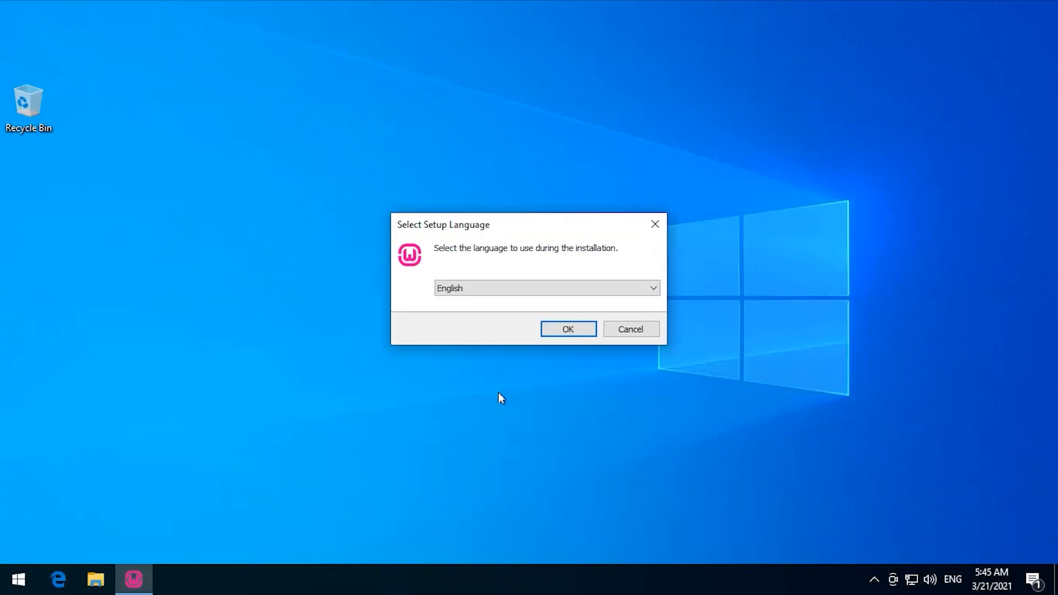
left_click(567, 331)
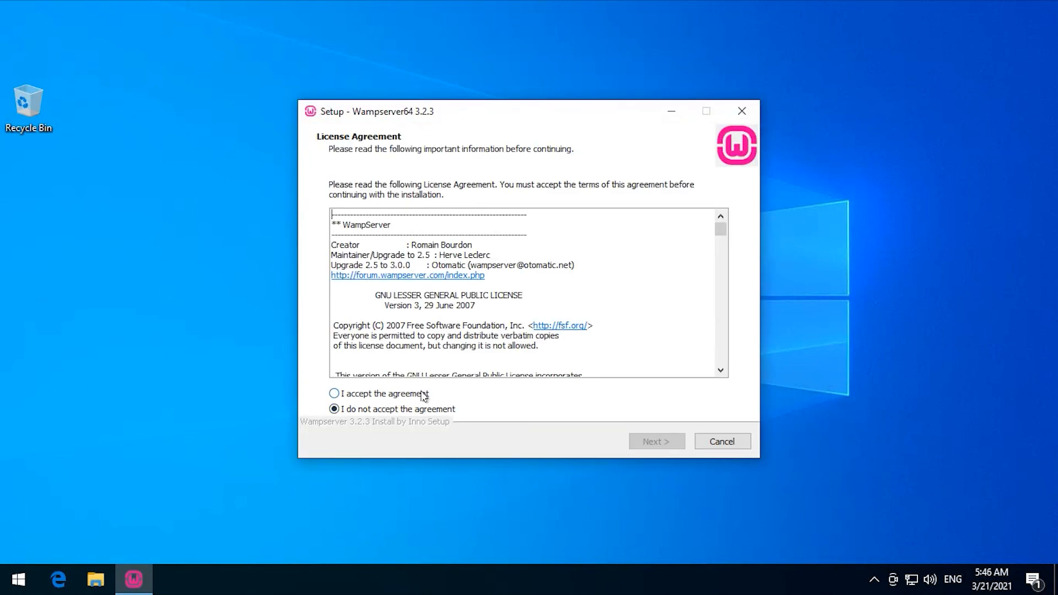
Accept the license agreement and proceed past the information page, keeping c:\wamp64 as the installation folder.
left_click(423, 394)
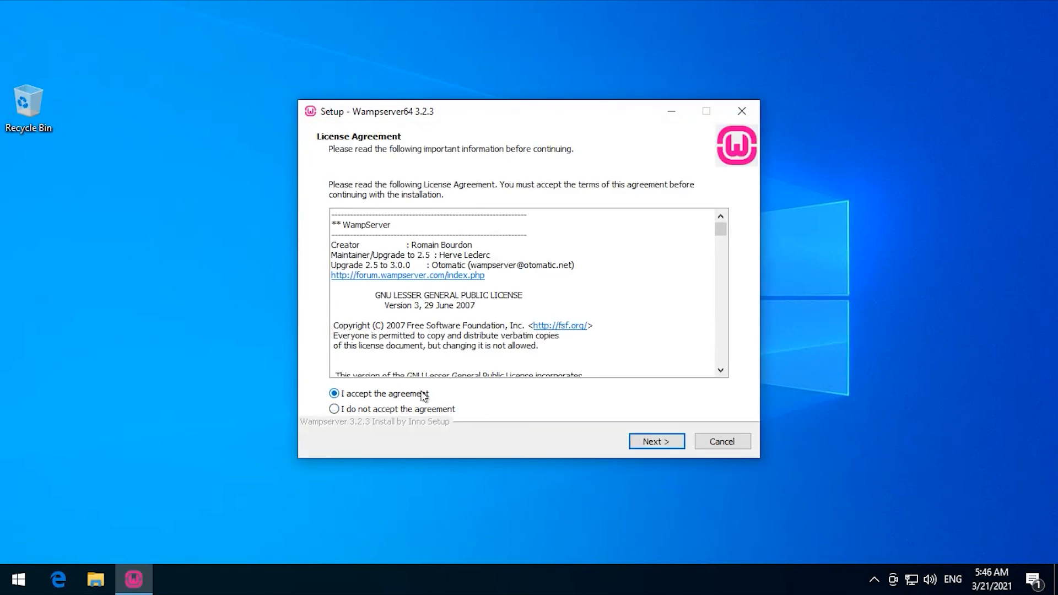
left_click(654, 443)
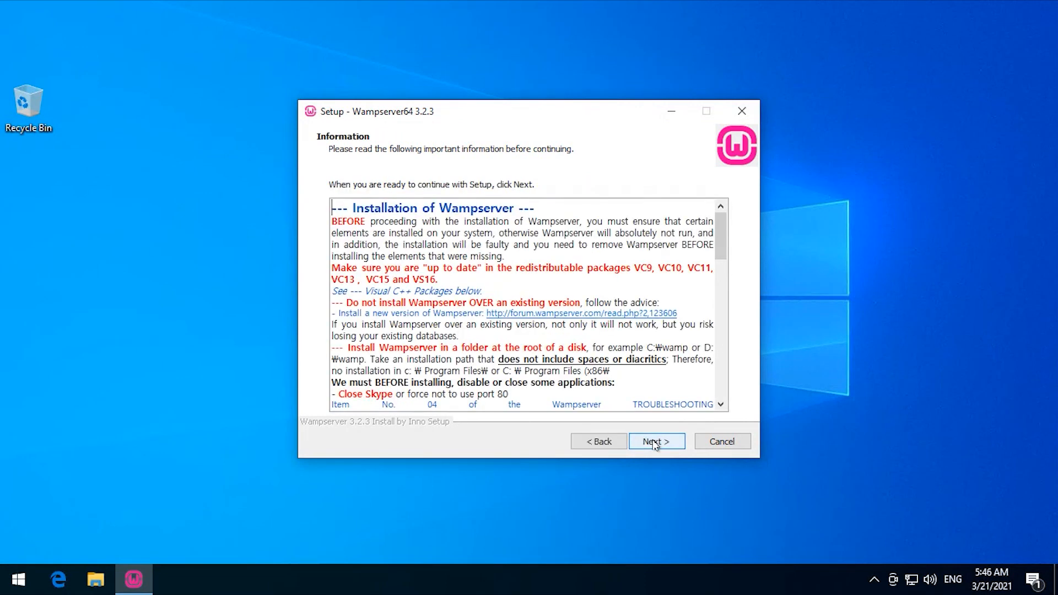
left_click(654, 443)
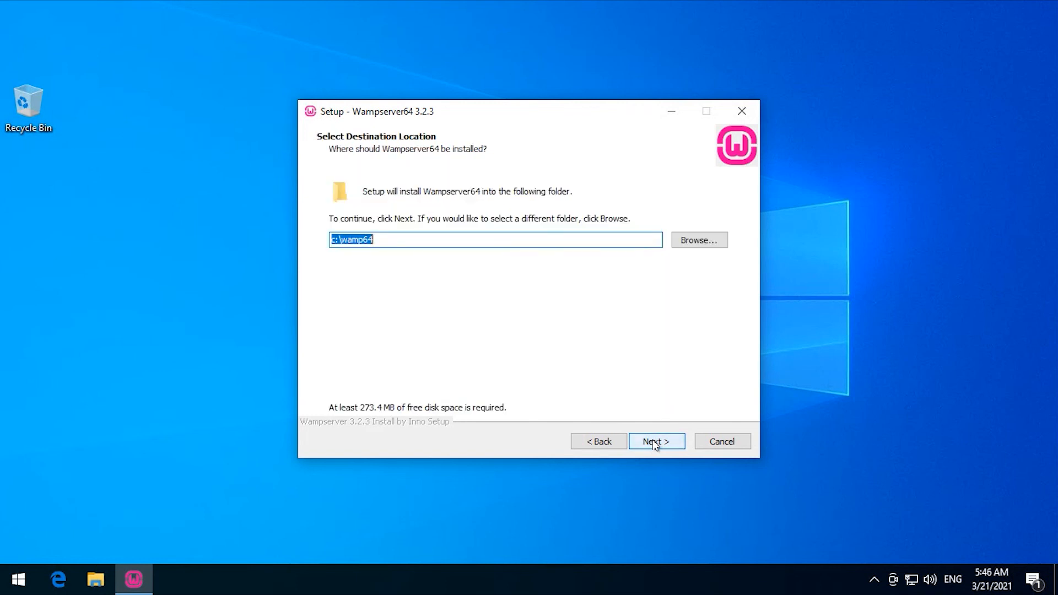
left_click(655, 443)
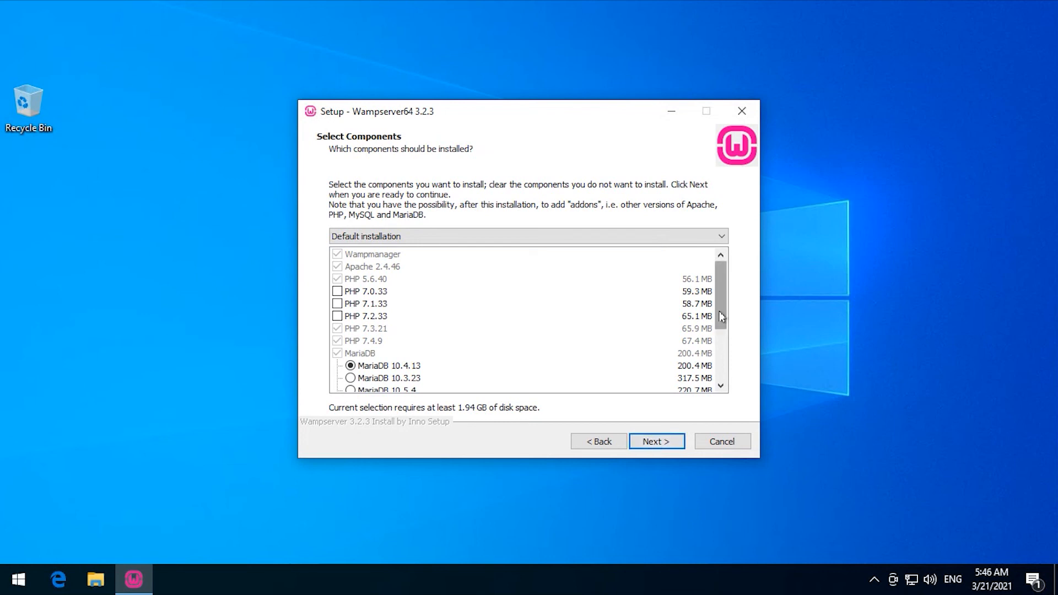
Choose MySQL 8.0.21 among the components to install, review the list and proceed.
left_click_drag(720, 318, 720, 335)
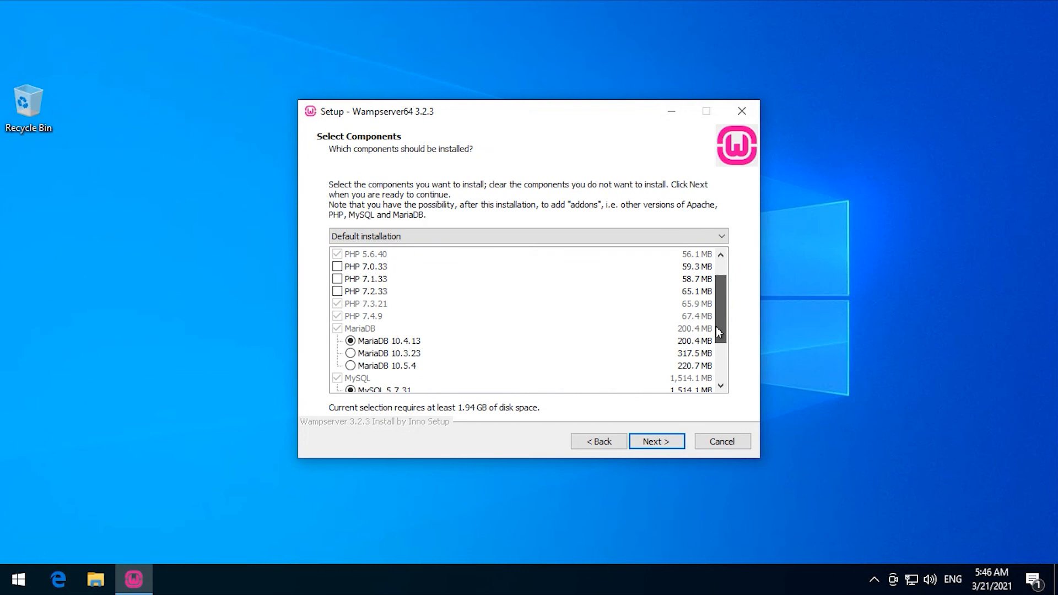
left_click_drag(719, 335, 720, 353)
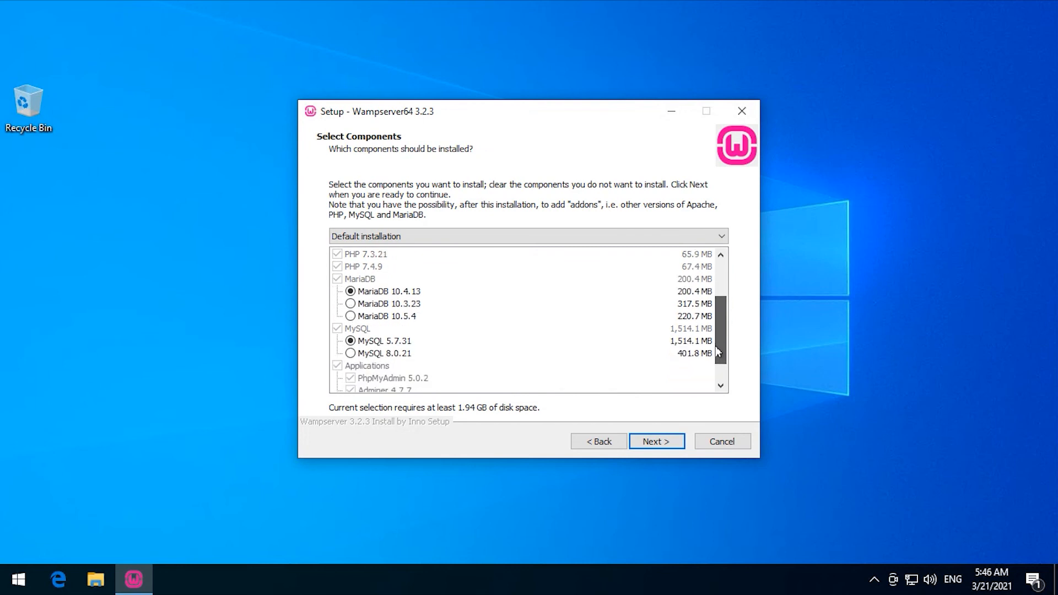
left_click(405, 355)
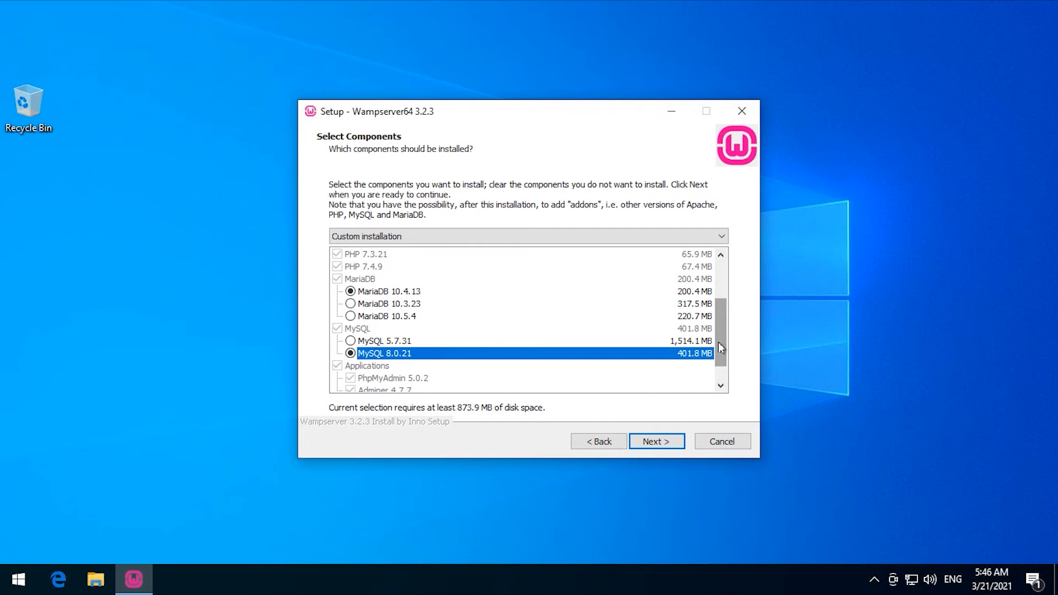
mouse_move(719, 348)
left_mouse_down()
mouse_move(719, 356)
mouse_move(718, 343)
left_mouse_up()
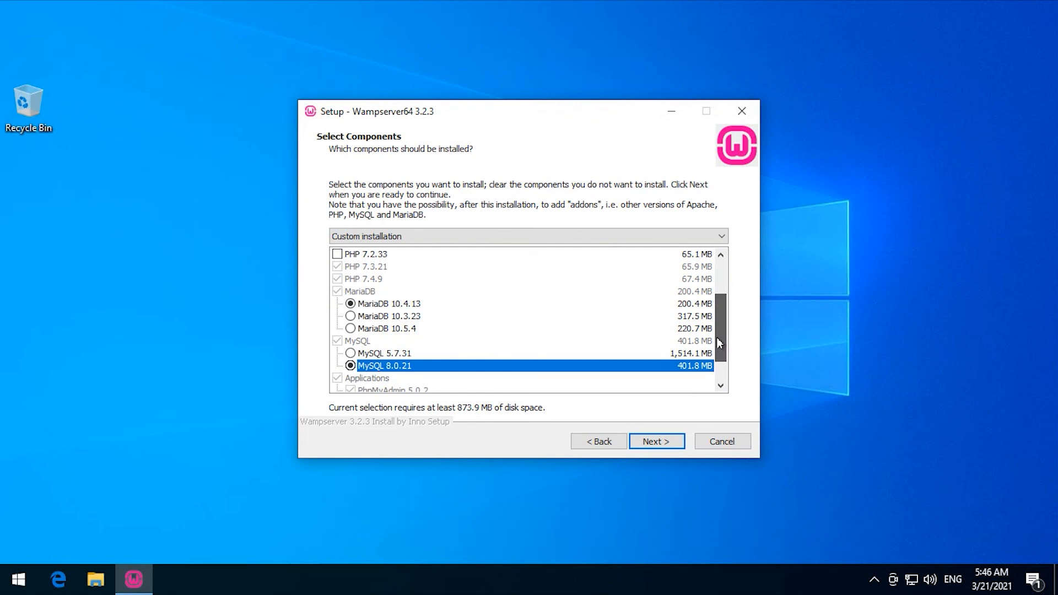
left_click_drag(719, 338, 719, 295)
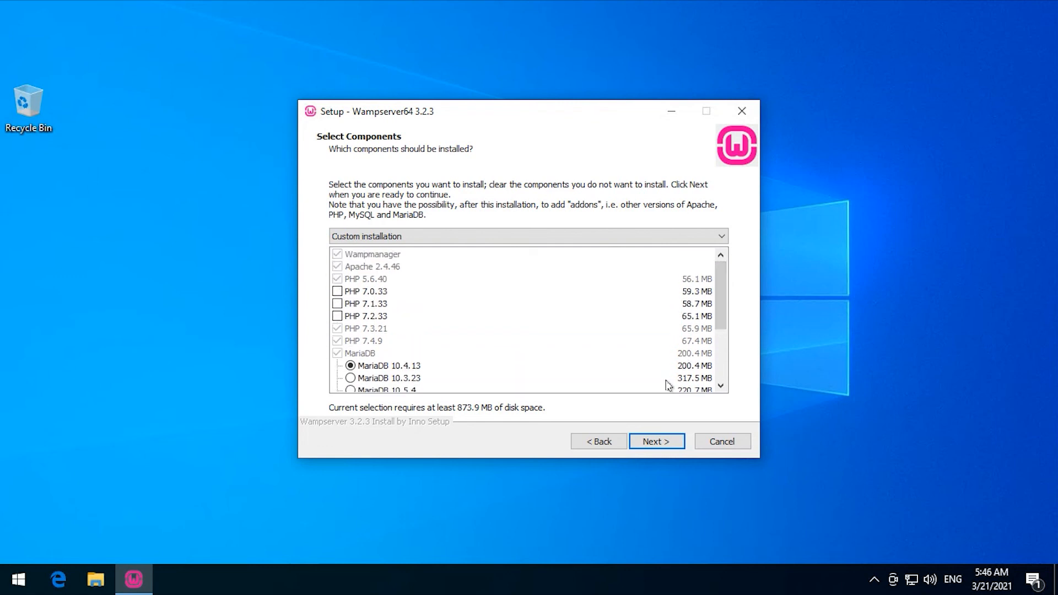
left_click(658, 443)
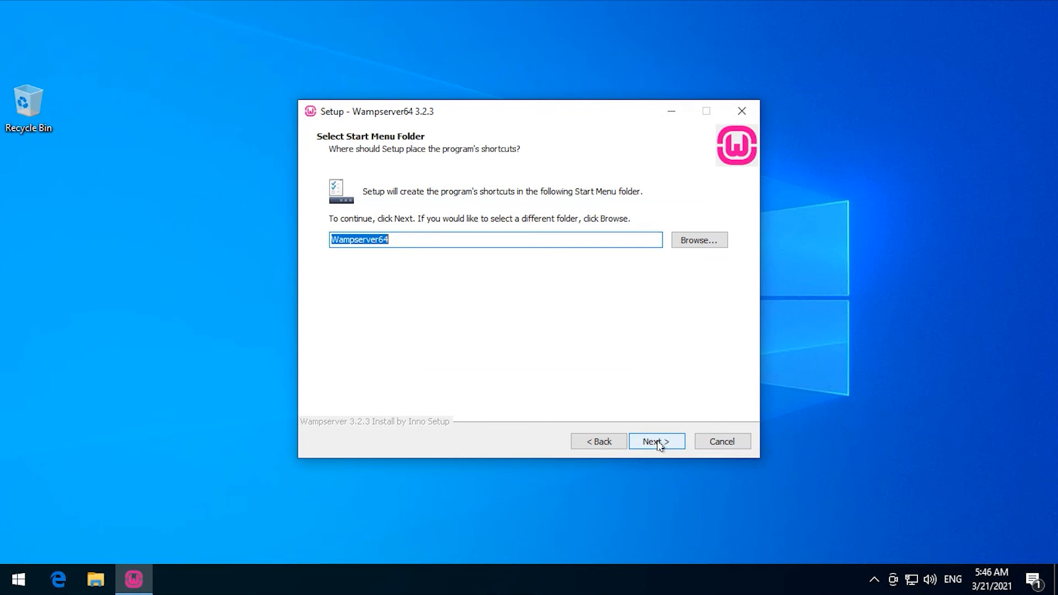
Keep Wampserver64 as the Start Menu folder, install WampServer and finish the setup wizard.
left_click(659, 442)
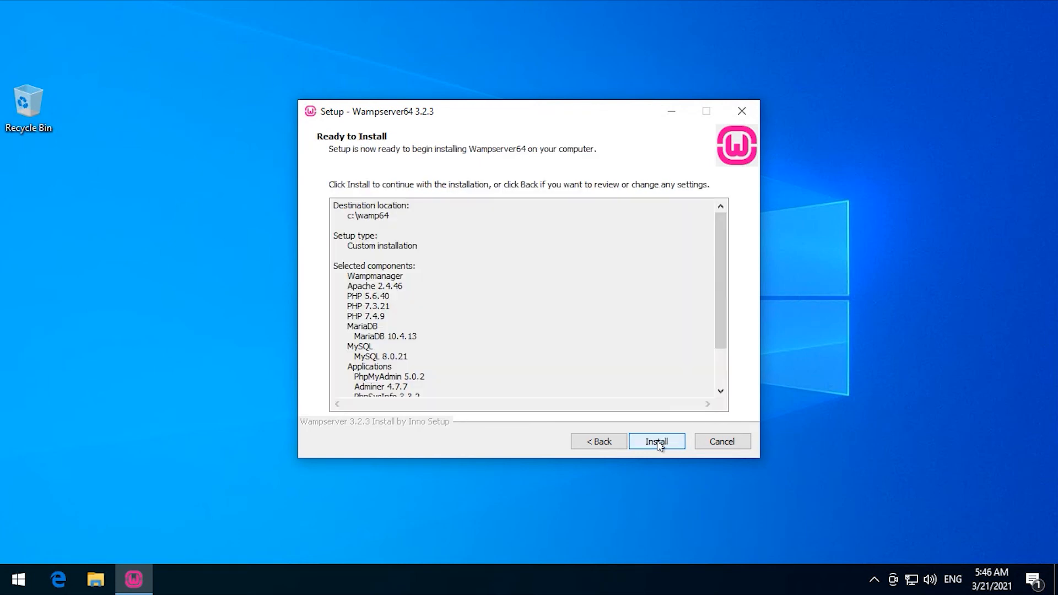
left_click(657, 442)
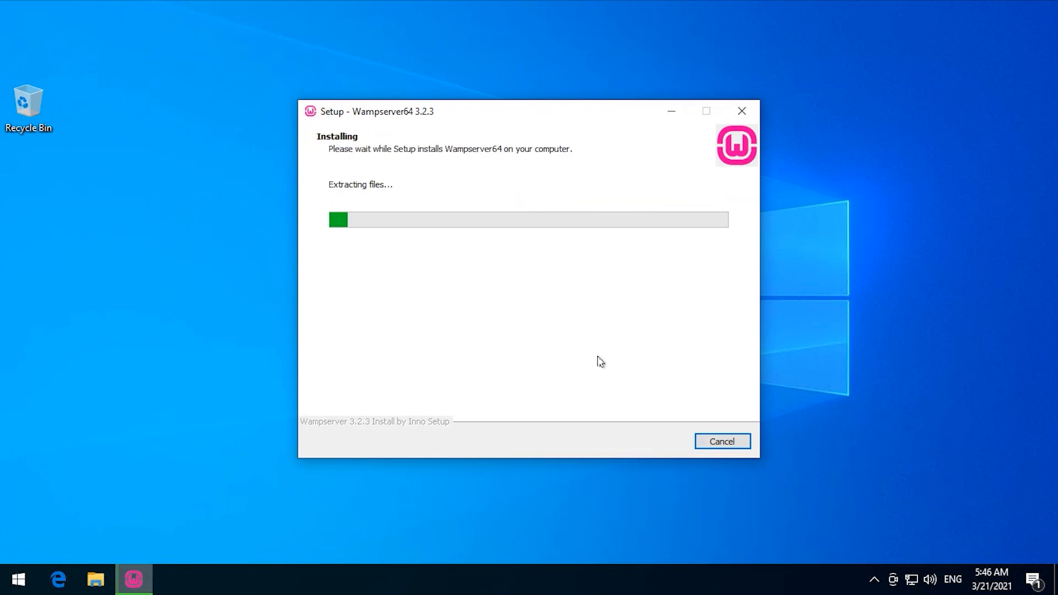
left_click(633, 361)
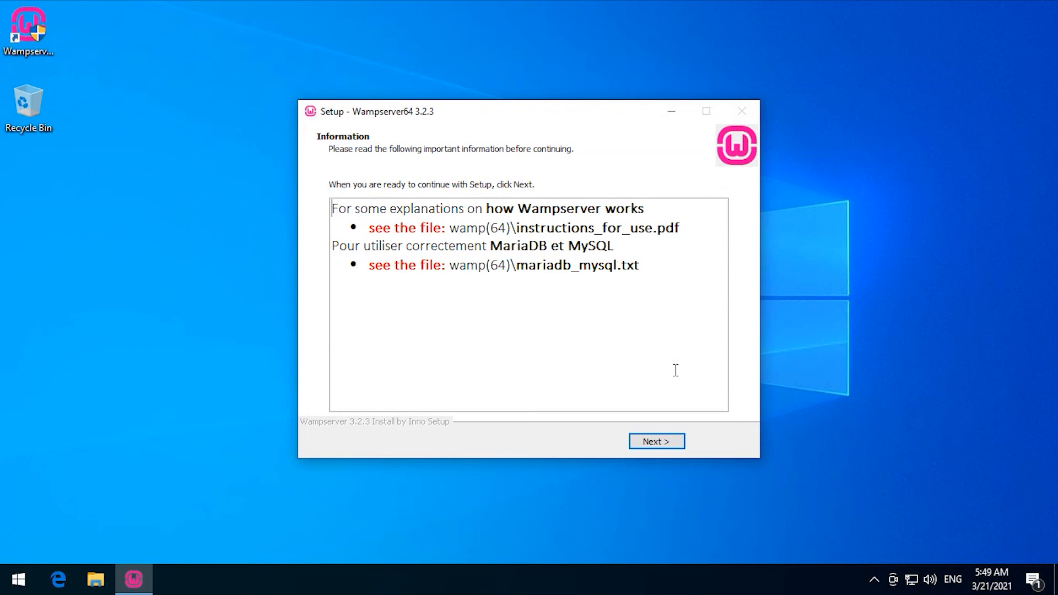
left_click(668, 441)
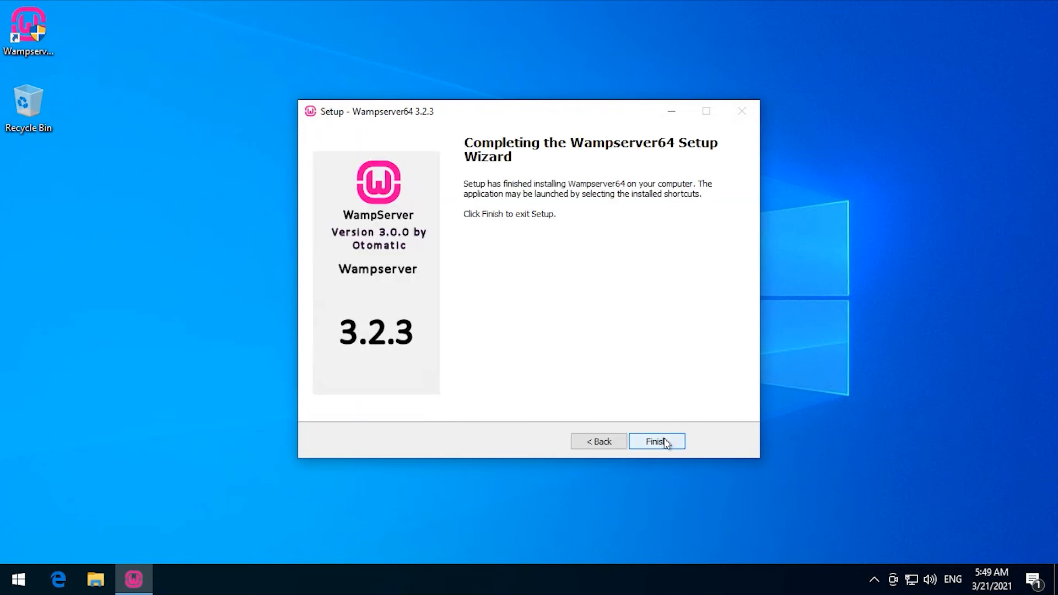
left_click(666, 442)
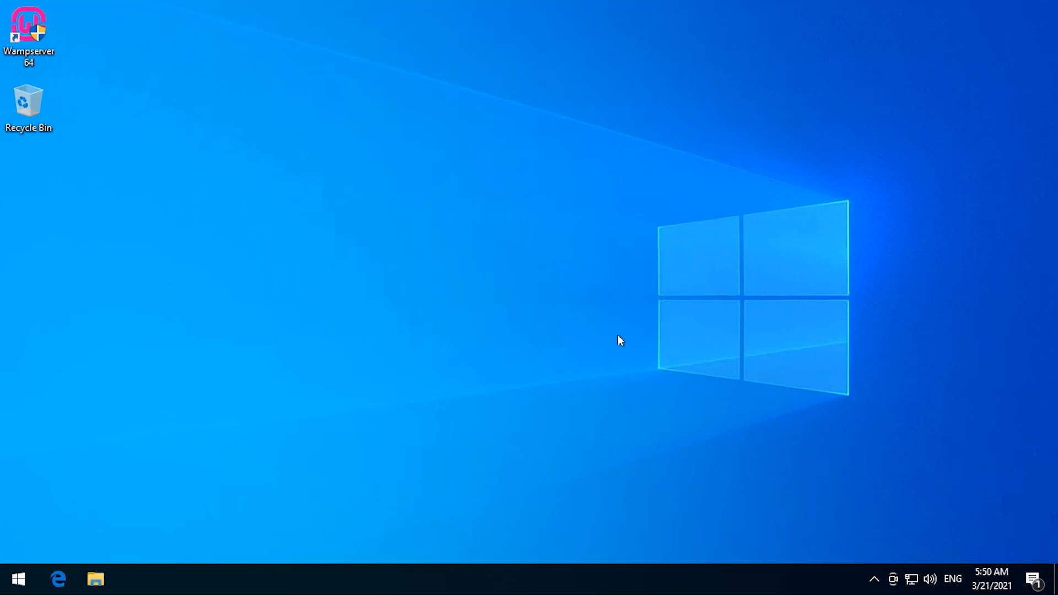
Check the hidden notification icons, then switch to Microsoft Edge and load localhost to view the Wampserver homepage and its language and style options.
left_click(874, 579)
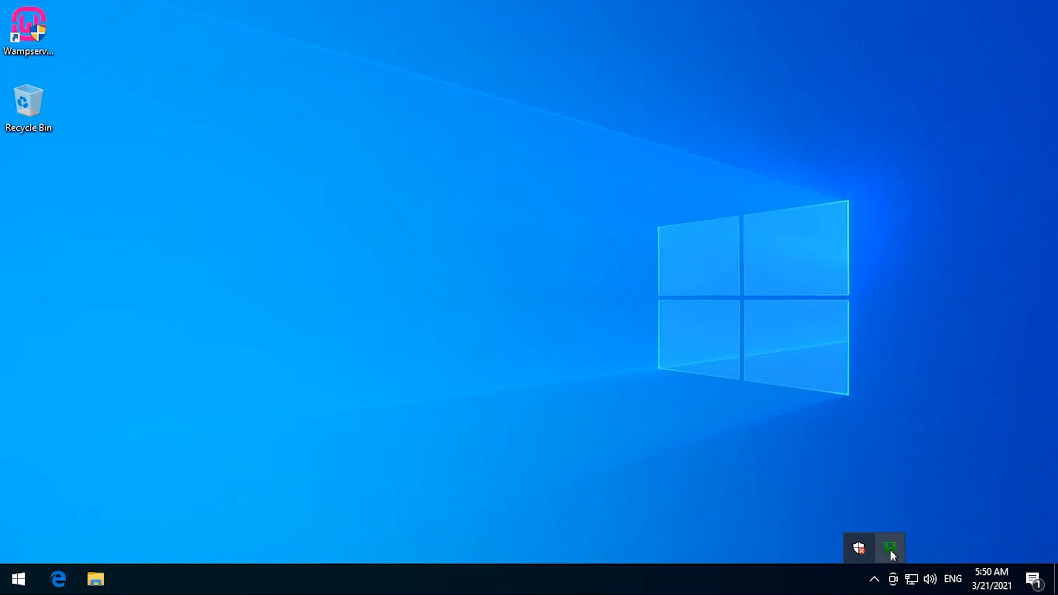
left_click(58, 579)
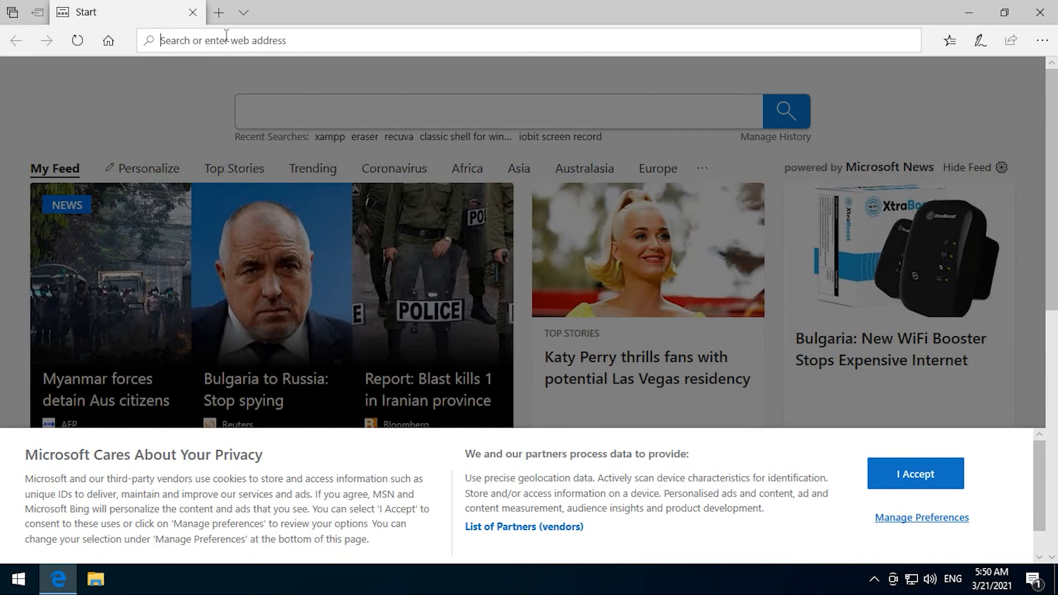
type("localhost")
key("Return")
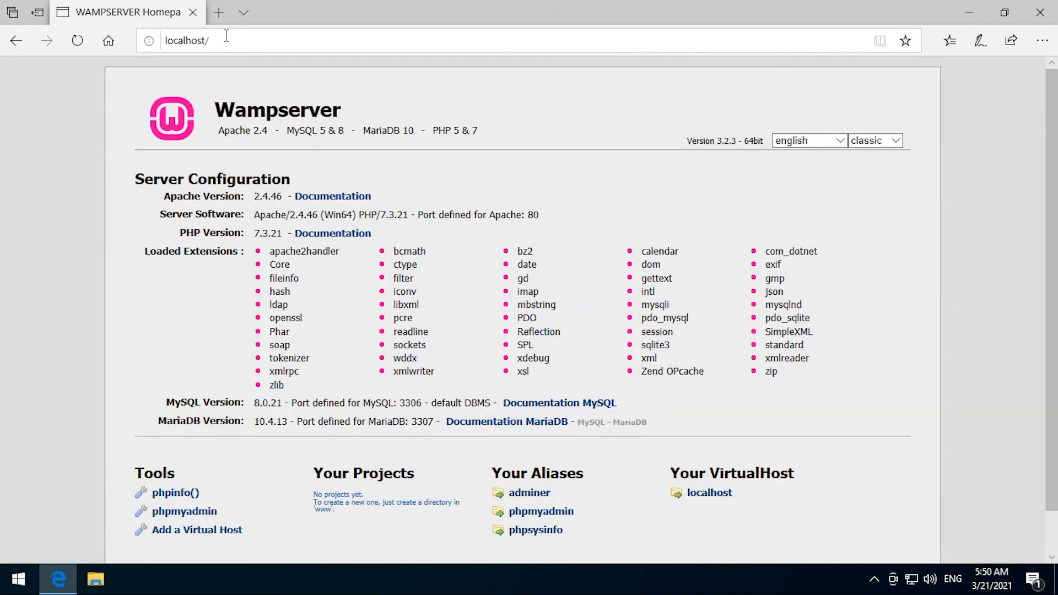
left_click(810, 144)
left_click(887, 142)
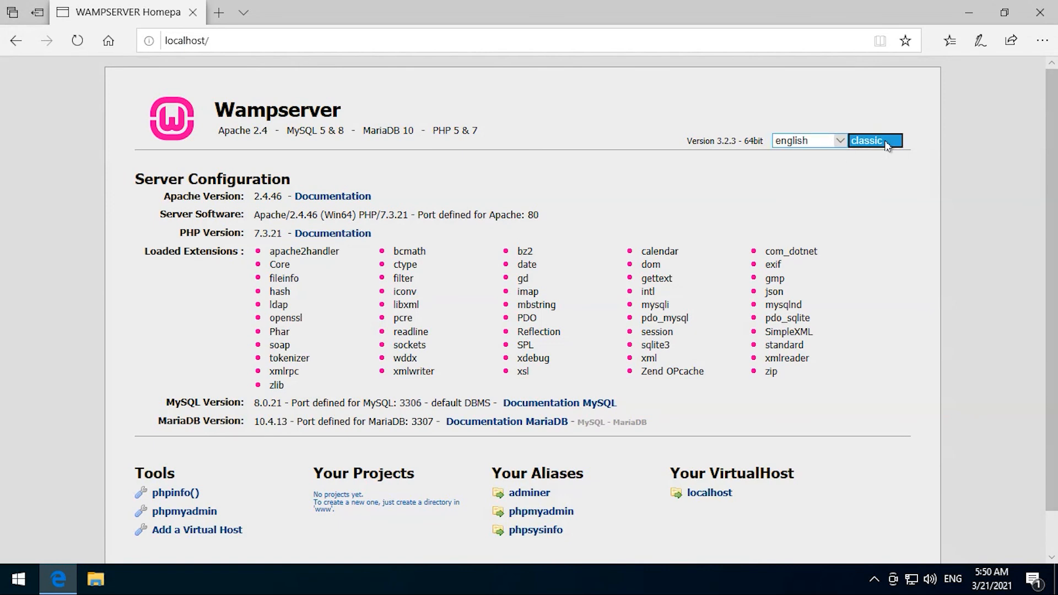
Preview the Wampserver homepage in the modern style and return it to the classic style.
left_click(887, 142)
left_click(885, 157)
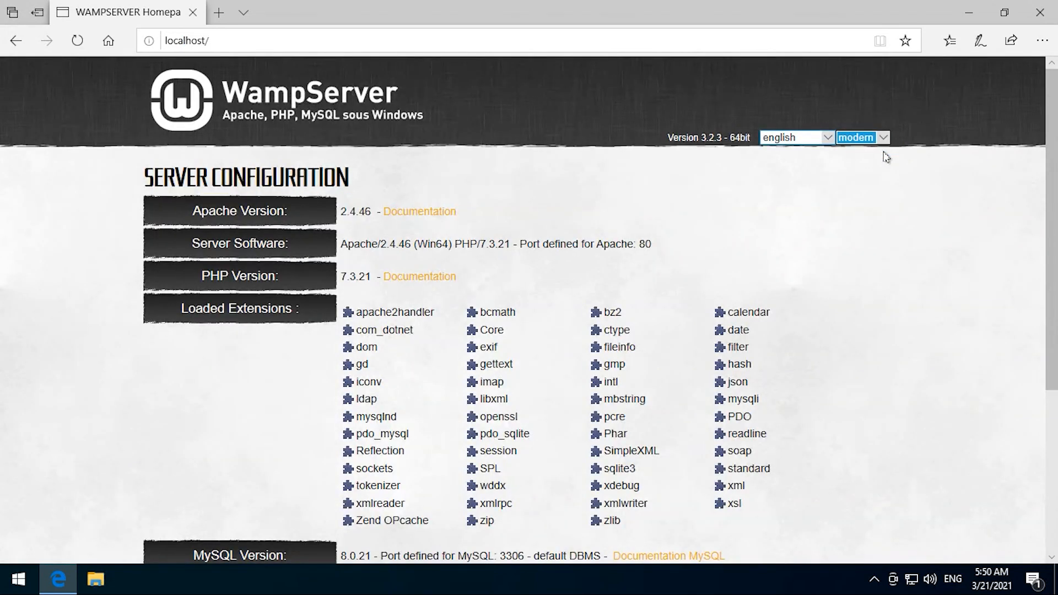
left_click(881, 138)
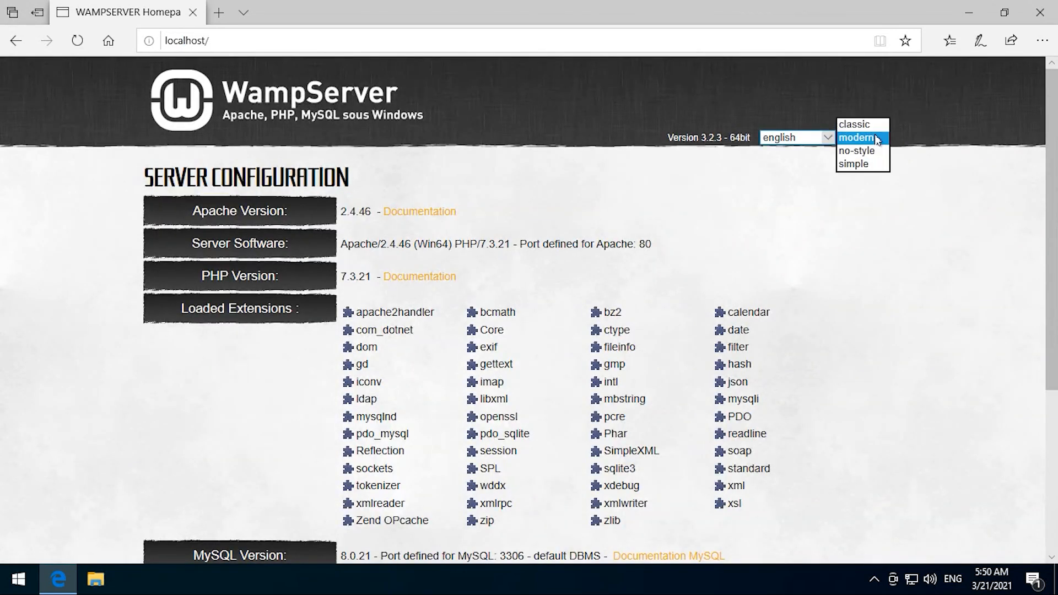
left_click(869, 126)
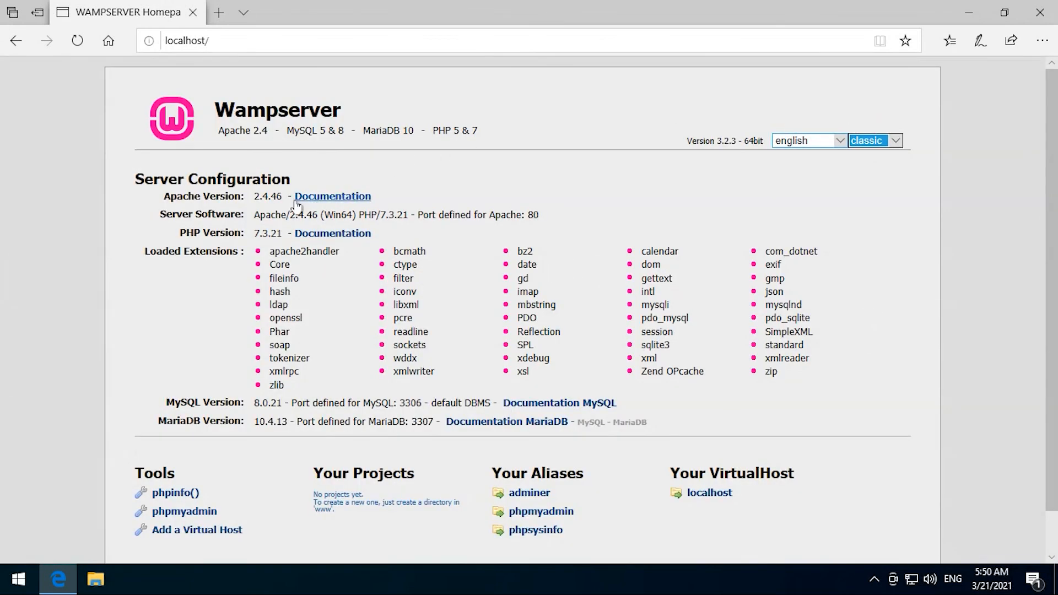
Highlight the Apache version and server software lines in the Server Configuration section to review them.
left_click_drag(157, 199, 284, 202)
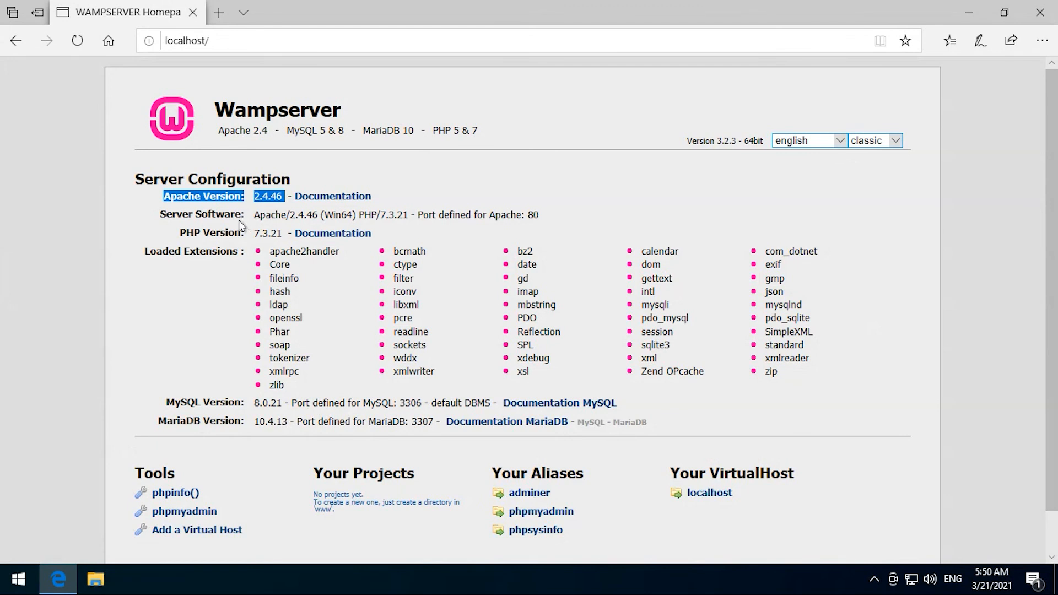
left_click_drag(156, 218, 539, 217)
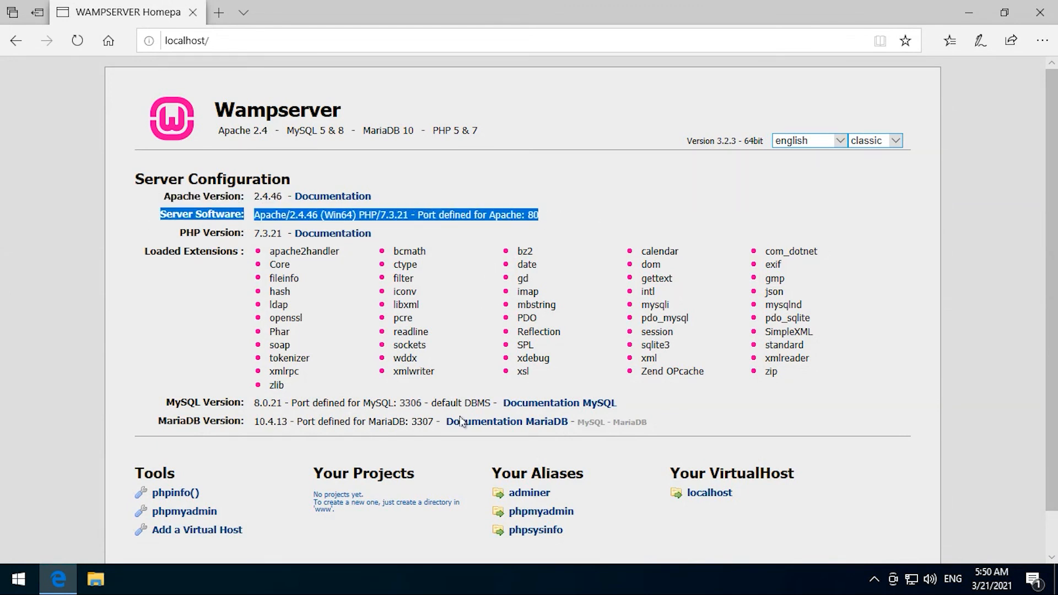
View the phpMyAdmin and Adminer login pages from the Wampserver homepage, returning to the homepage after each.
left_click(208, 513)
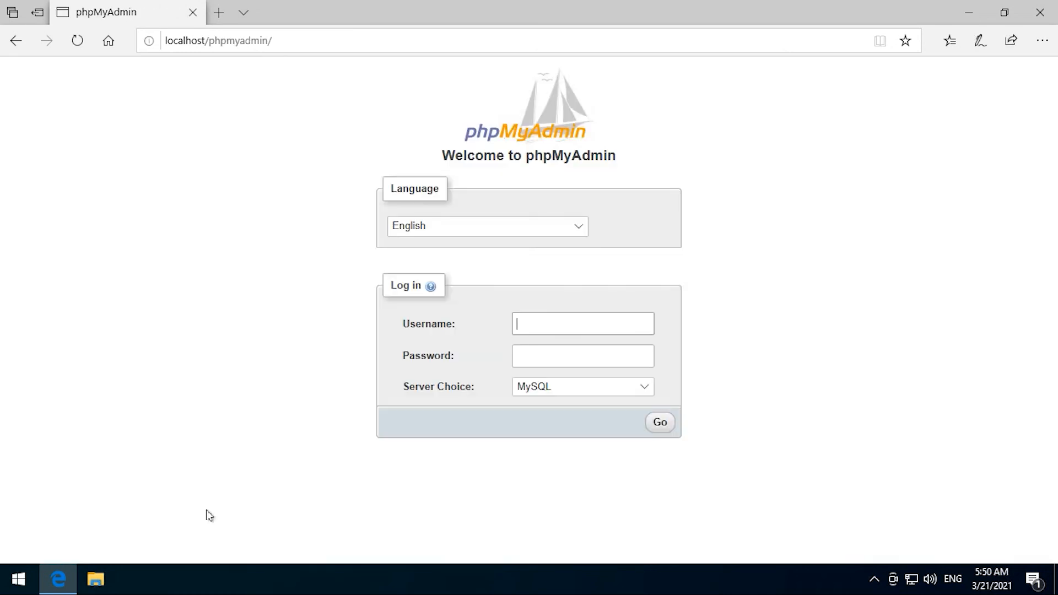
left_click(18, 41)
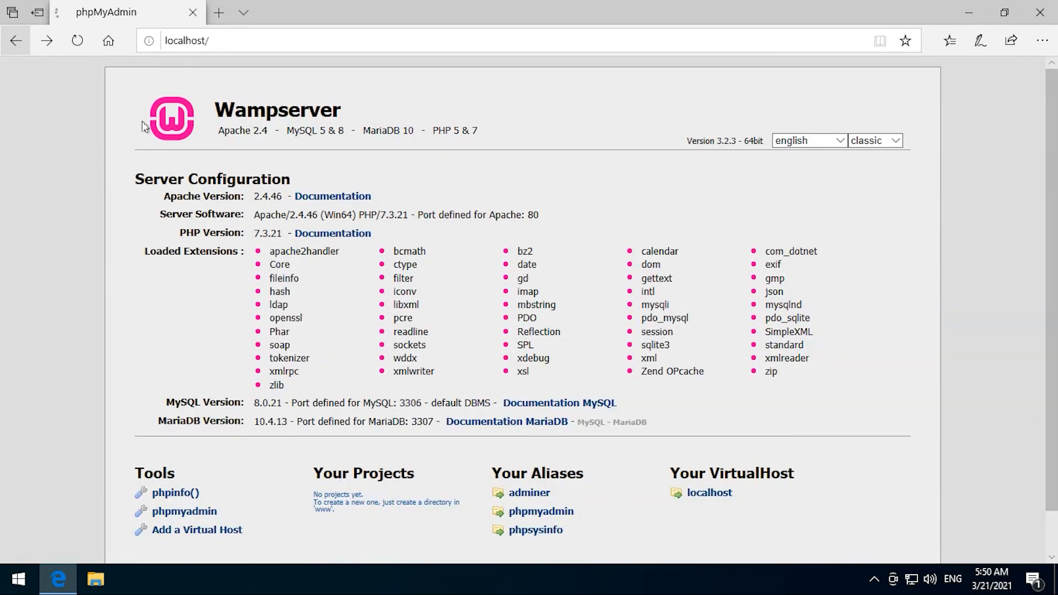
left_click(534, 494)
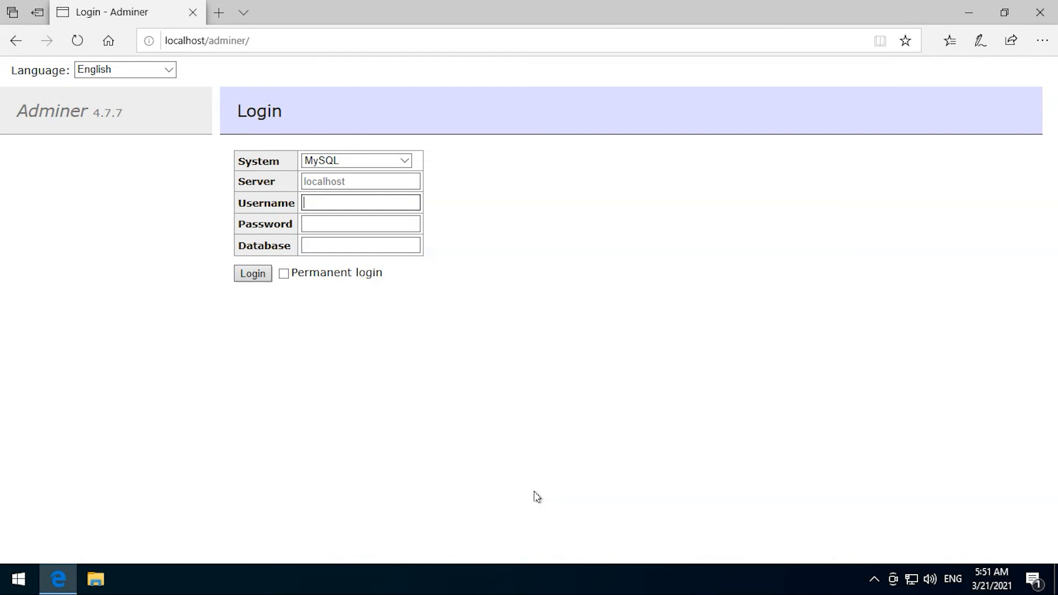
left_click(17, 42)
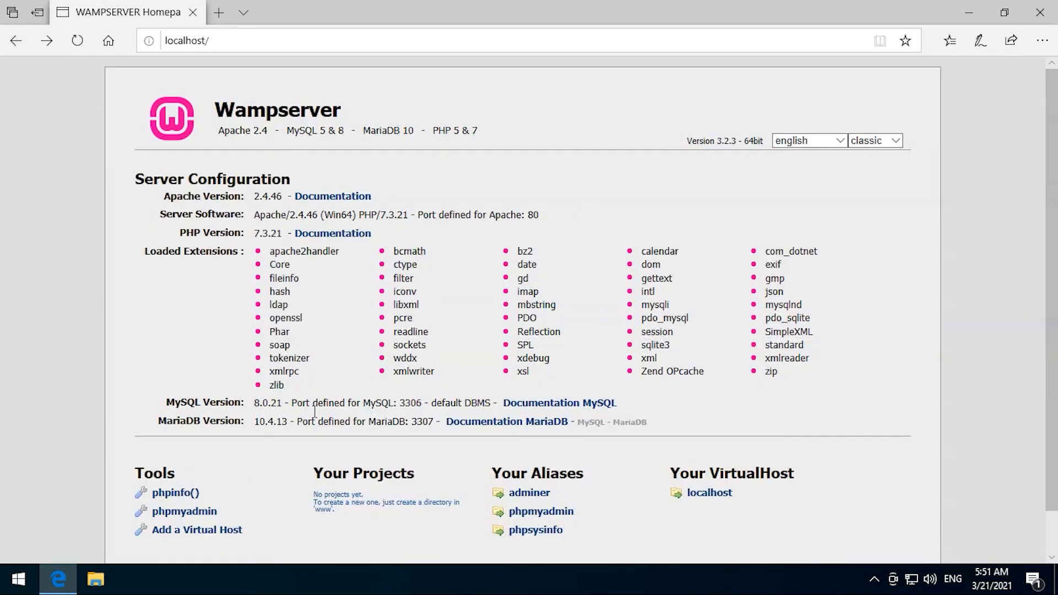
Review the phpSysInfo report from system vitals down to network usage and return to the Wampserver homepage.
left_click(518, 532)
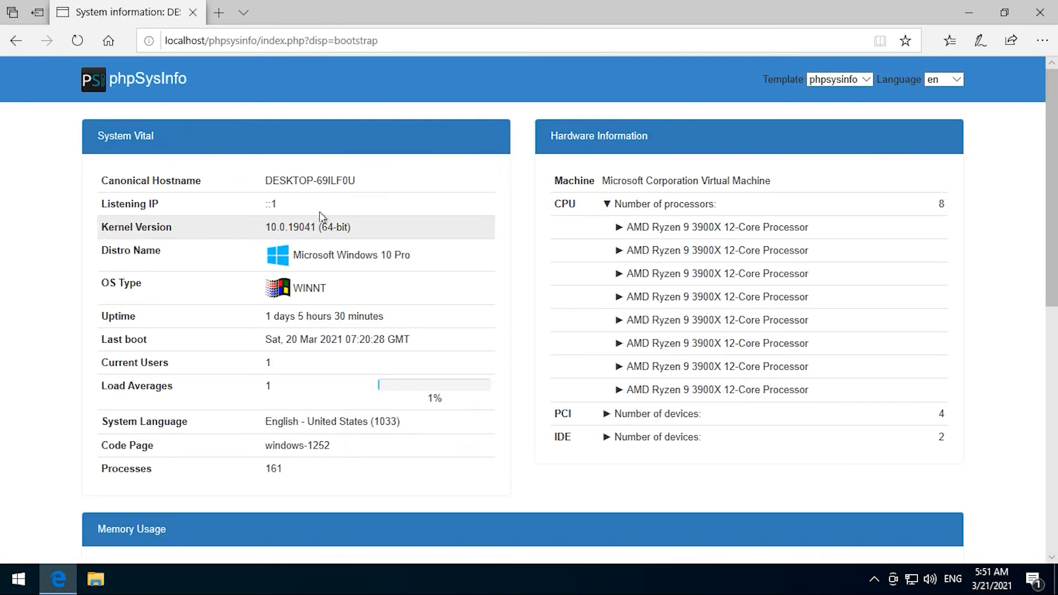
scroll(521, 337, "down", 7)
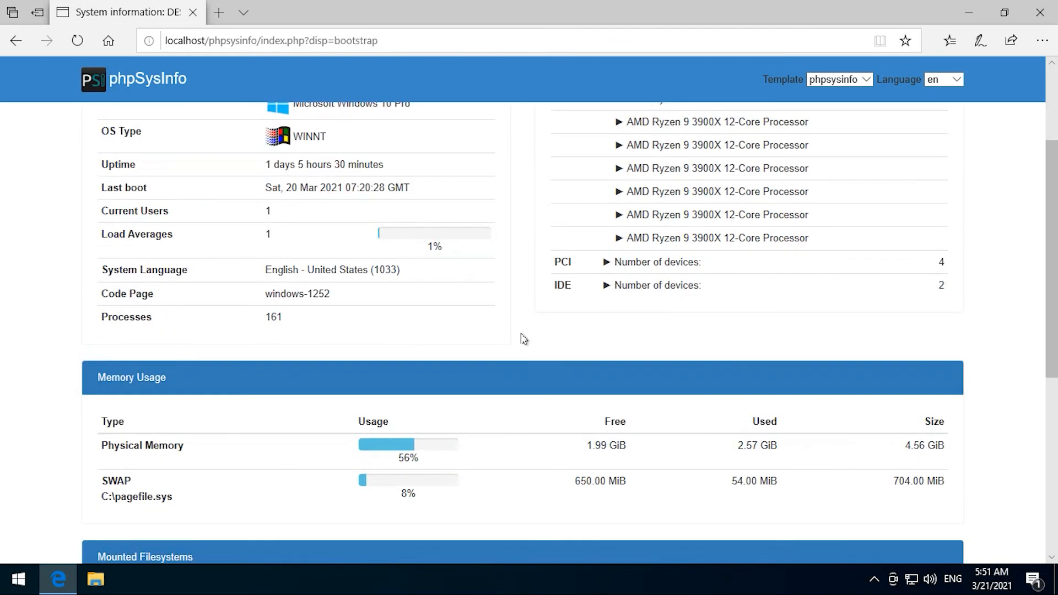
scroll(522, 337, "down", 3)
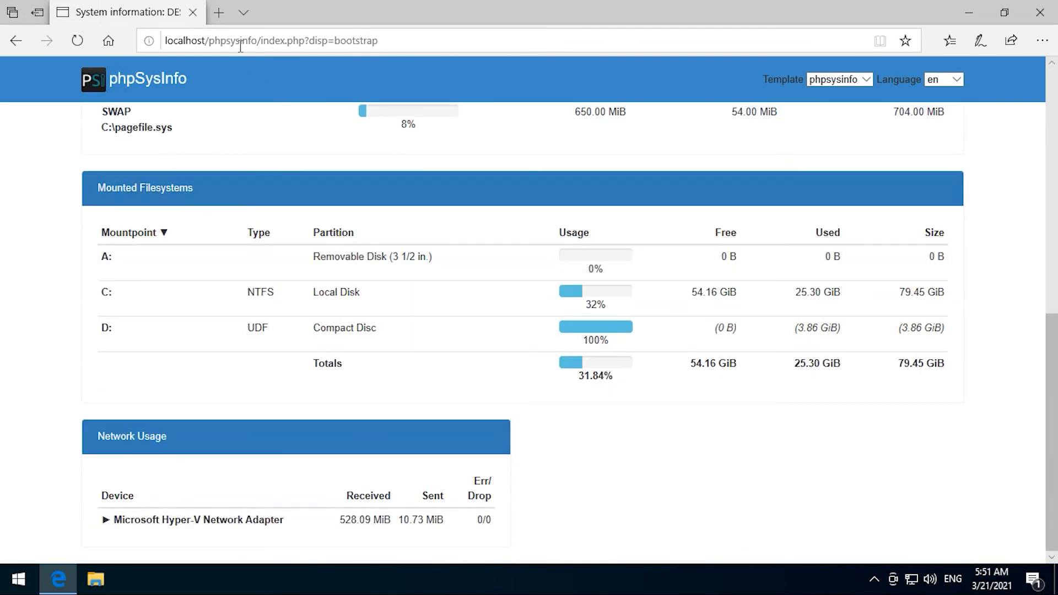
left_click(16, 41)
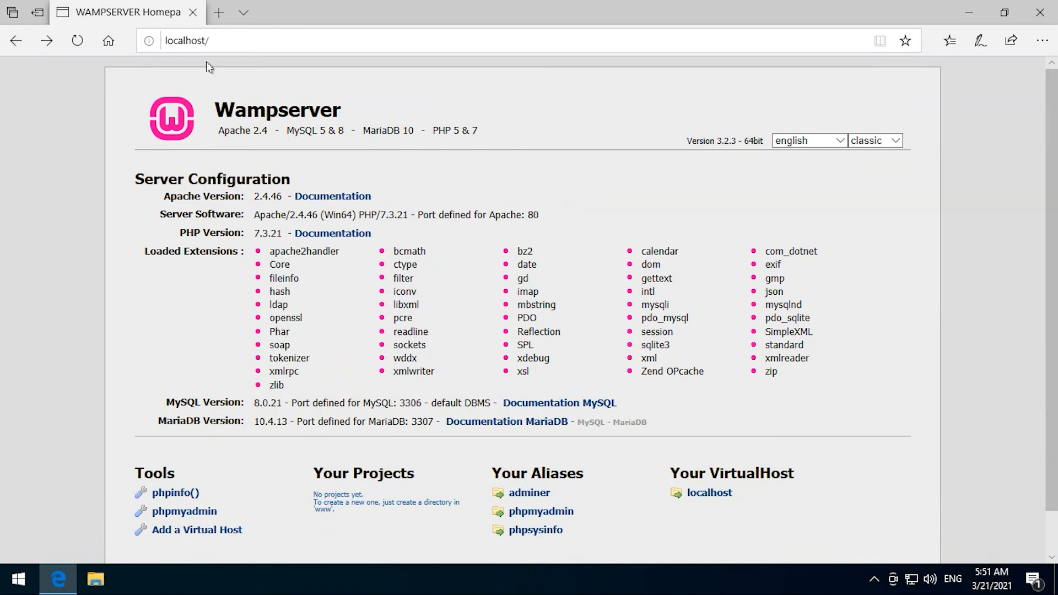
Replace the browser's address text with ":)".
left_click(218, 44)
key("BackSpace")
type(":)")
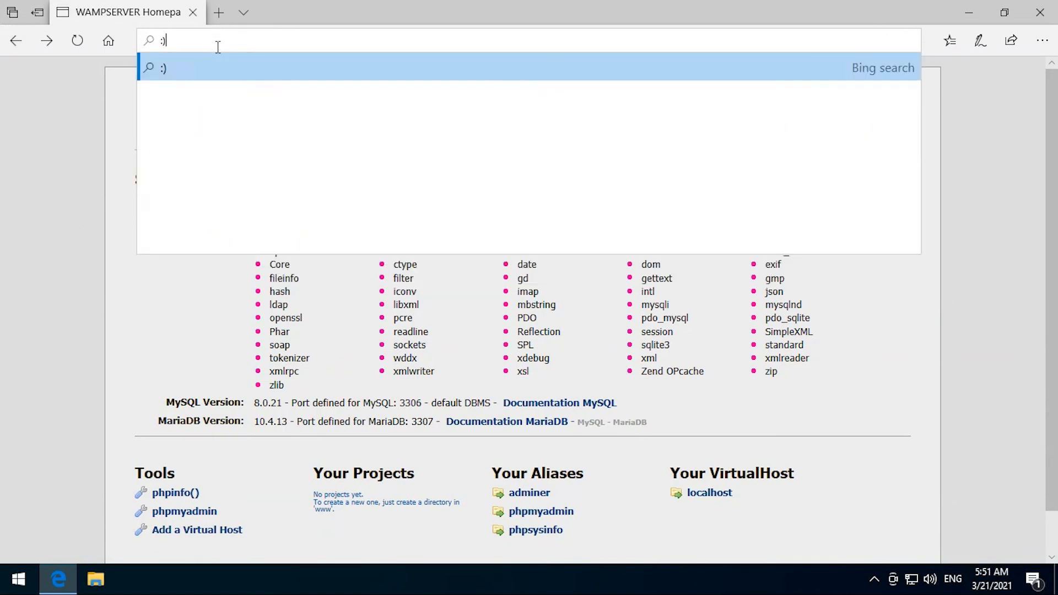